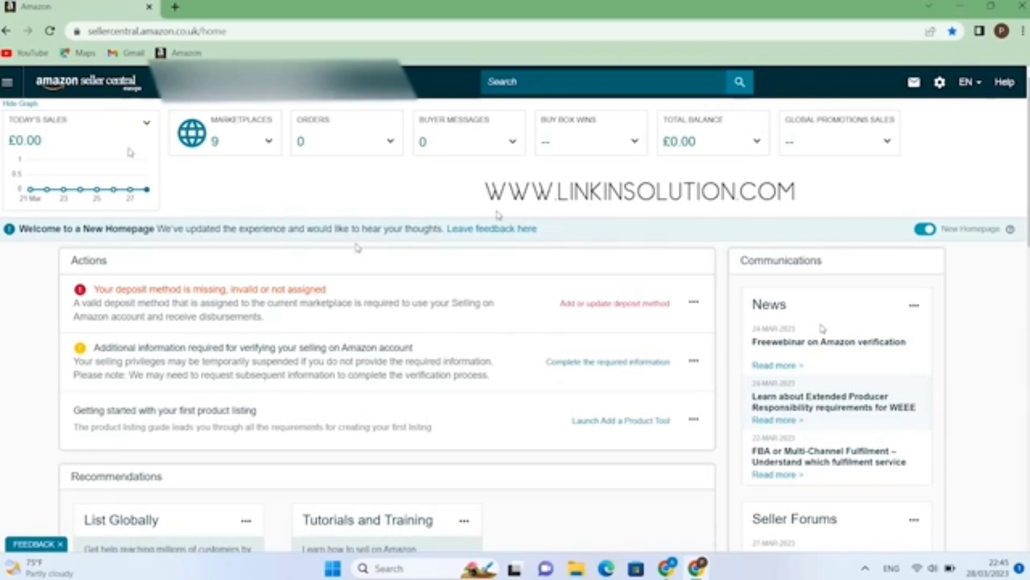
Open the Build Your Brand page from the Brands section
{"action": "left_click", "coordinate": [6, 82]}
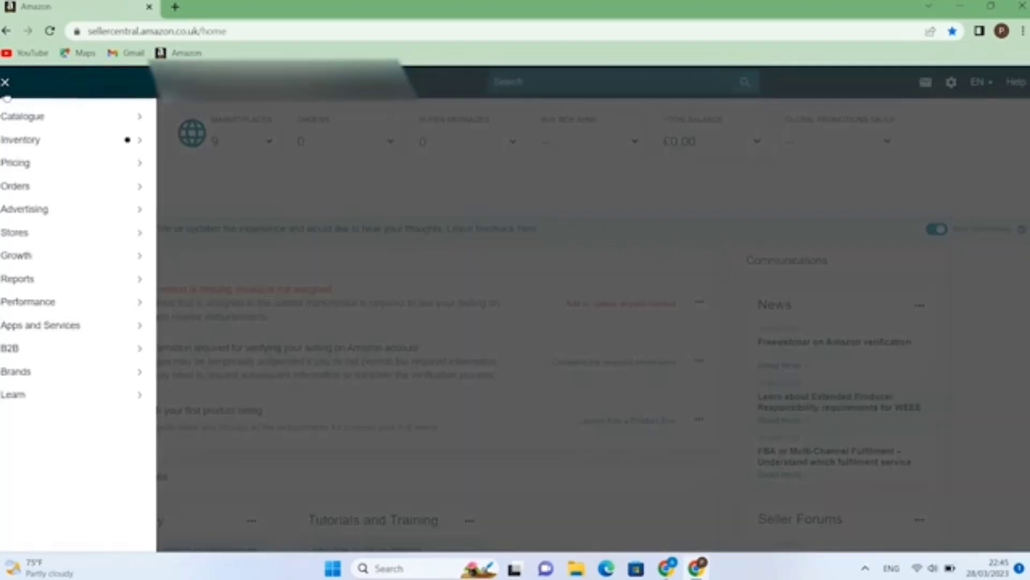
{"action": "mouse_move", "coordinate": [69, 376]}
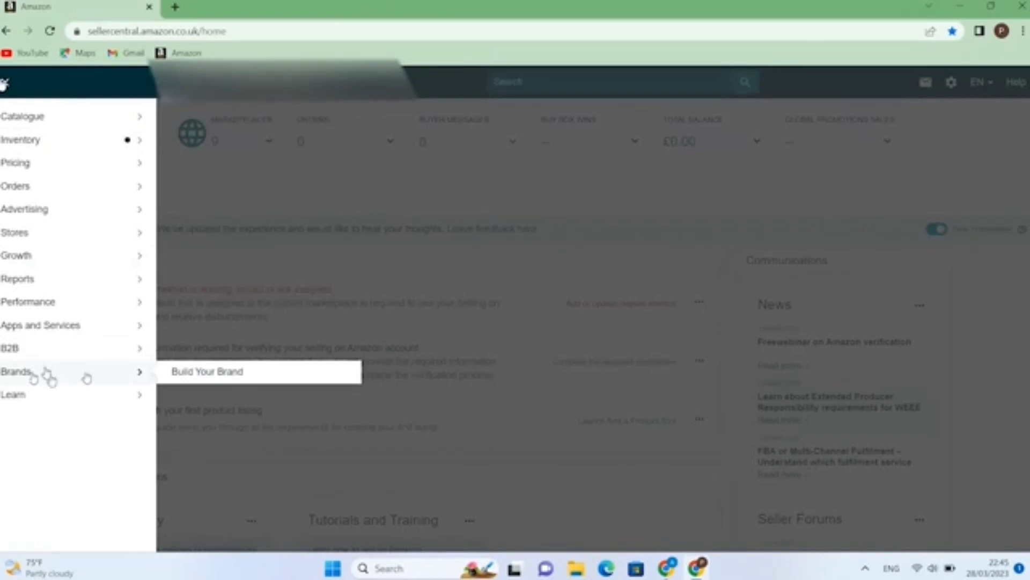
{"action": "left_click", "coordinate": [177, 376]}
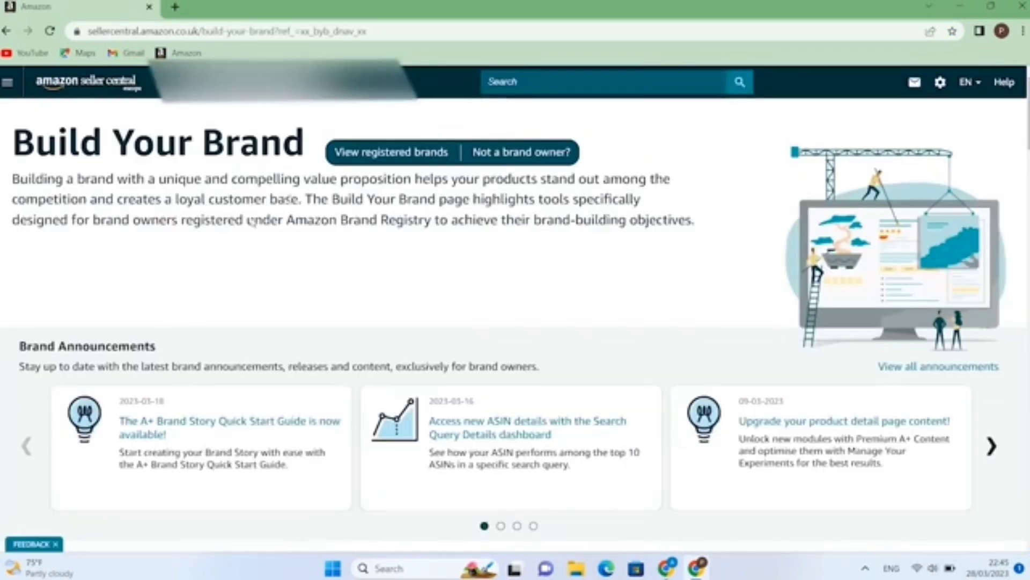
View the registered brands and start a Brand Registry enrolment for a pending or registered trademark
{"action": "left_click", "coordinate": [352, 156]}
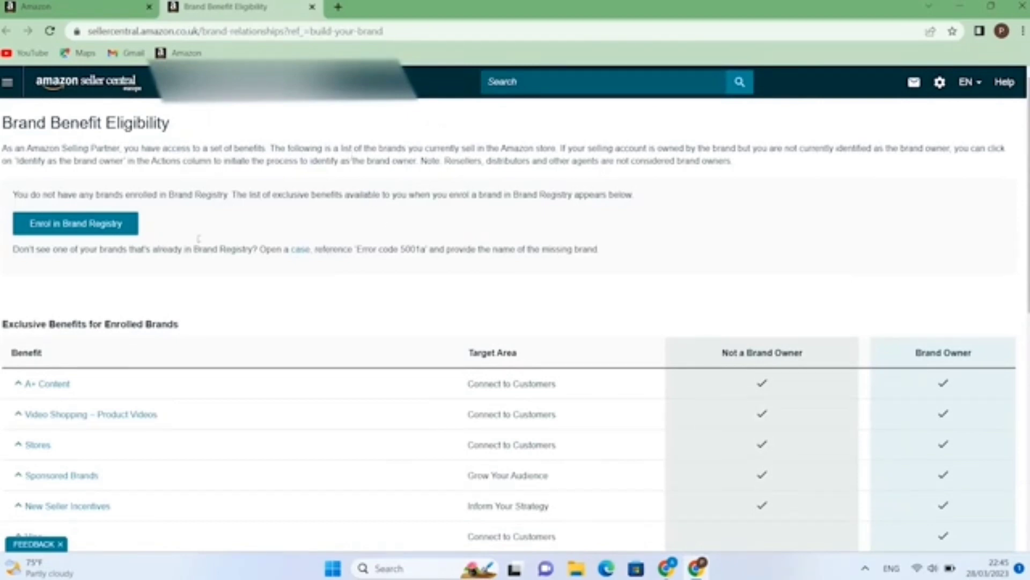
{"action": "left_click", "coordinate": [93, 232]}
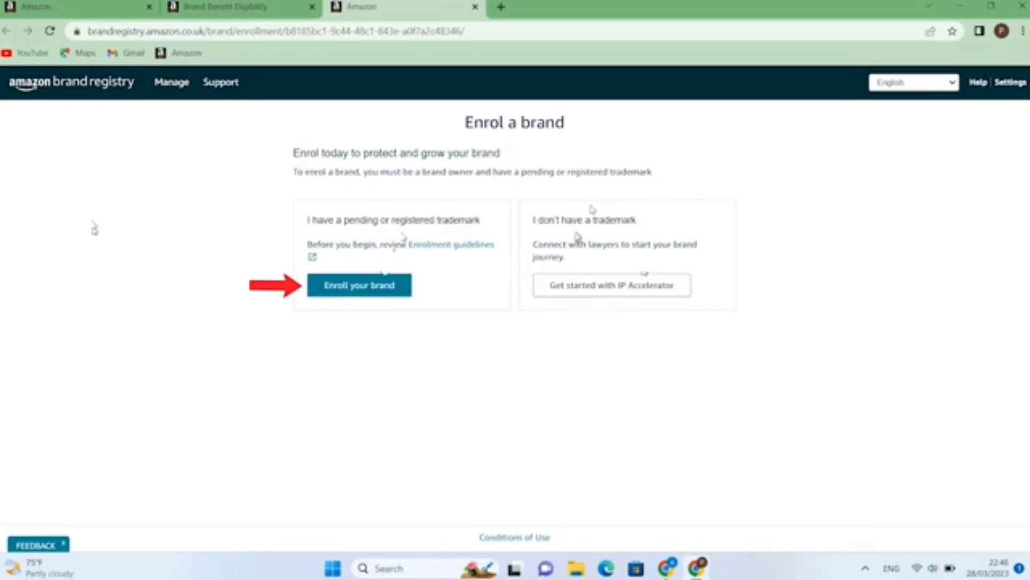
{"action": "left_click", "coordinate": [372, 286]}
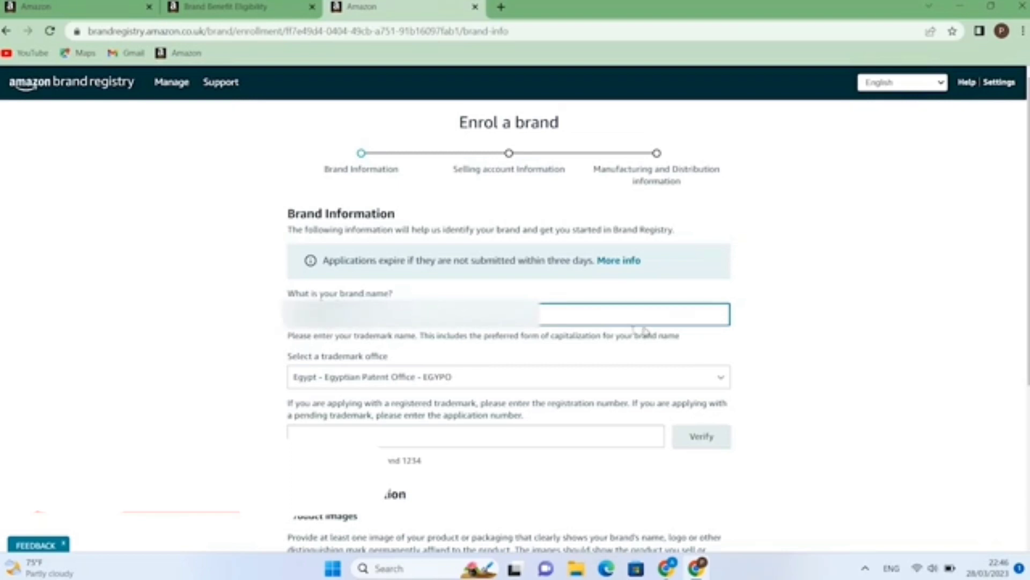
Set the trademark office to United Arab Emirates - Ministry of Economy - UAEME
{"action": "scroll", "coordinate": [626, 329], "scroll_direction": "down", "scroll_amount": 1}
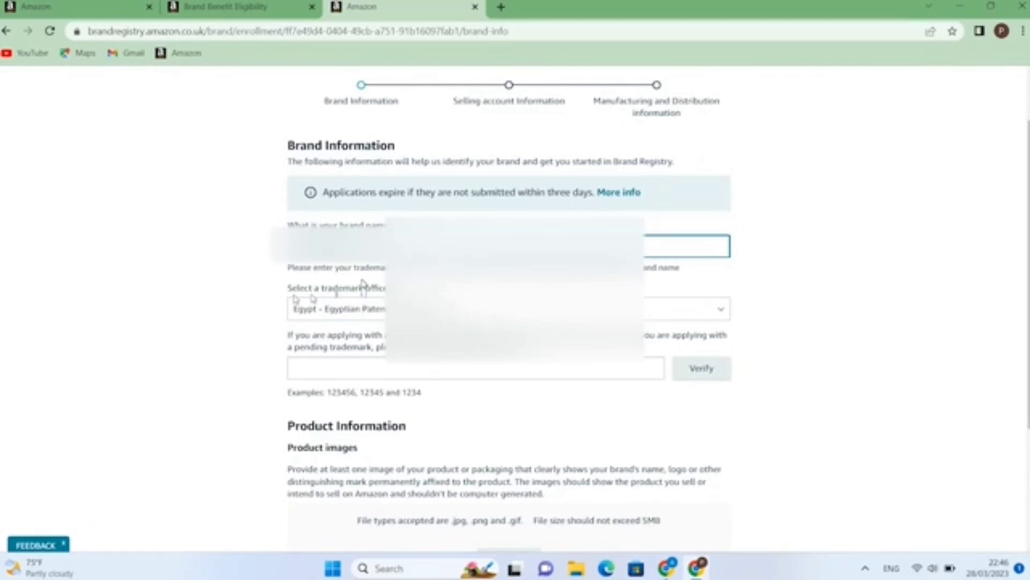
{"action": "left_click", "coordinate": [355, 309]}
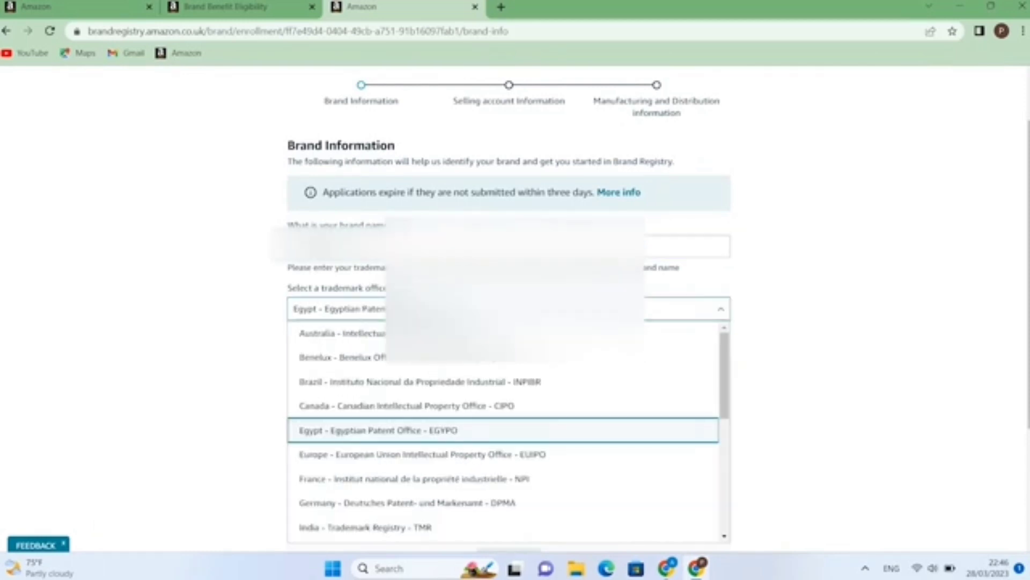
{"action": "key", "text": "u"}
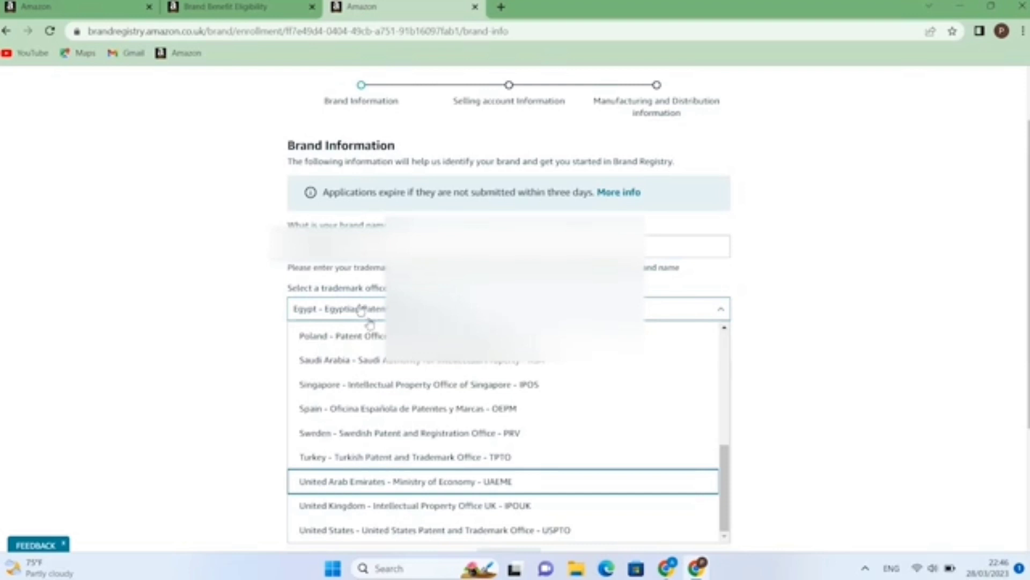
{"action": "left_click", "coordinate": [375, 480]}
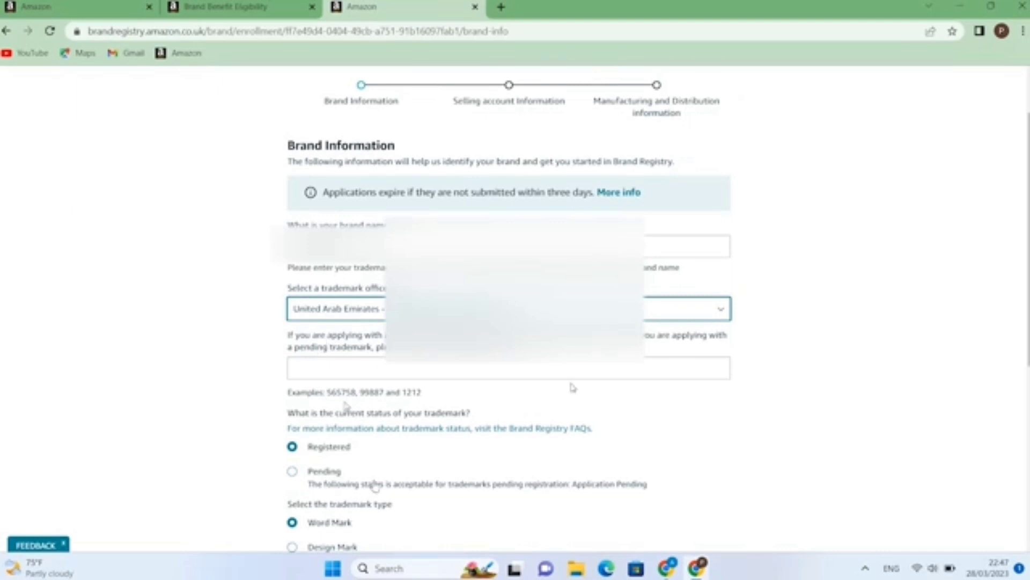
Paste the trademark registration number into the registration or application number field
{"action": "left_click", "coordinate": [518, 371]}
{"action": "right_click", "coordinate": [517, 371]}
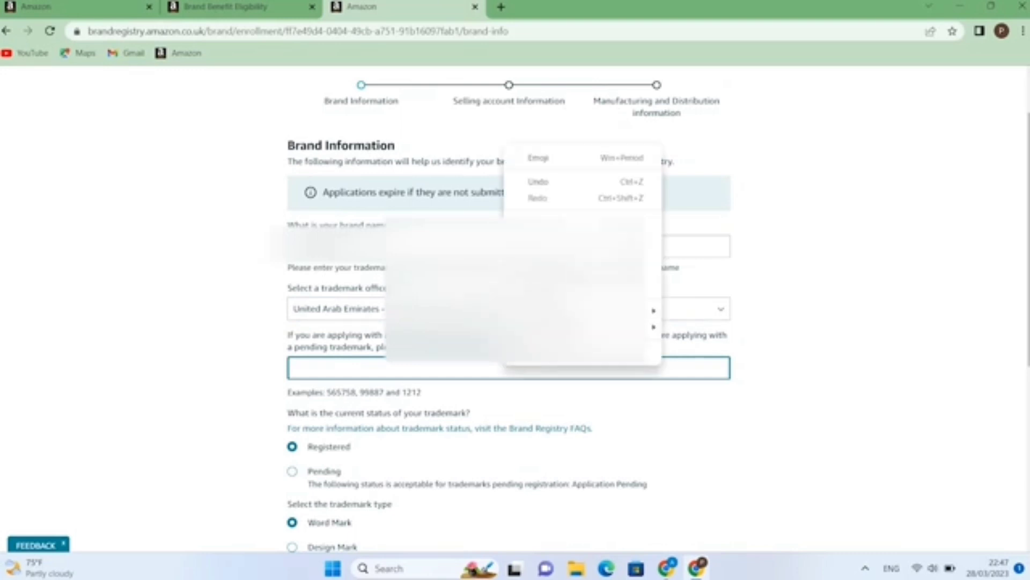
{"action": "left_click", "coordinate": [548, 261]}
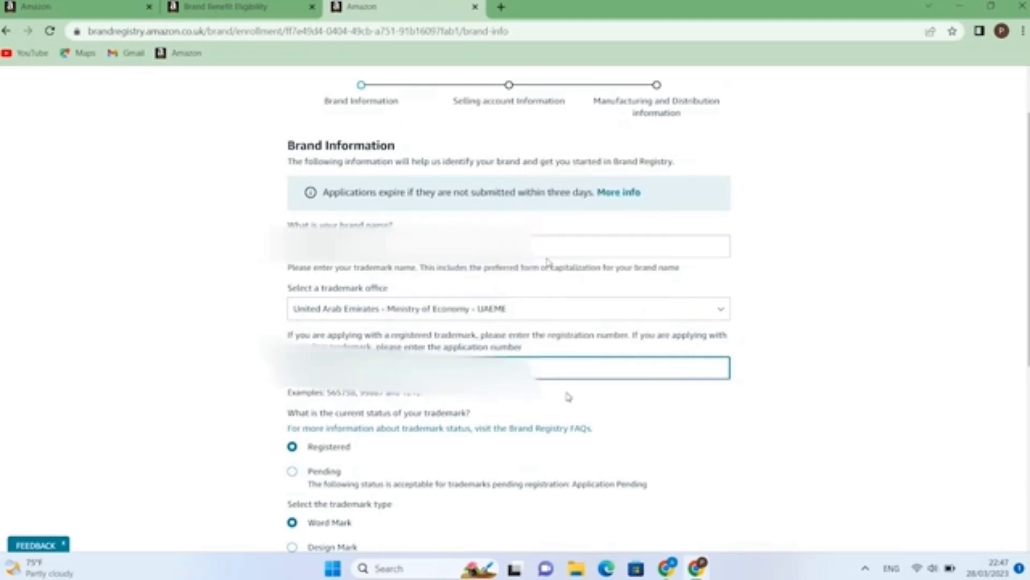
Set the current status of the trademark to Registered
{"action": "scroll", "coordinate": [483, 449], "scroll_direction": "down", "scroll_amount": 3}
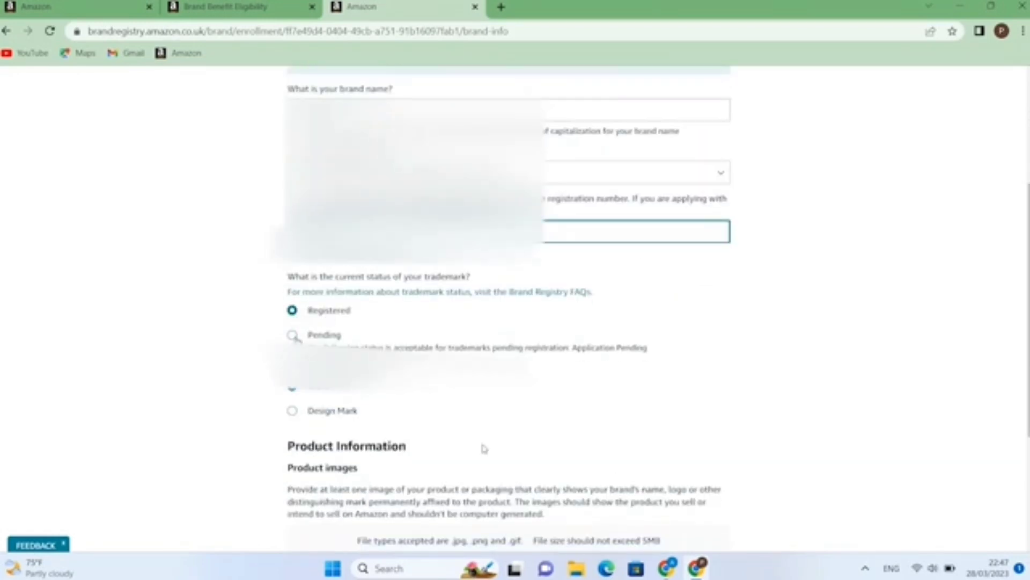
{"action": "left_click", "coordinate": [292, 335]}
{"action": "left_click", "coordinate": [292, 311]}
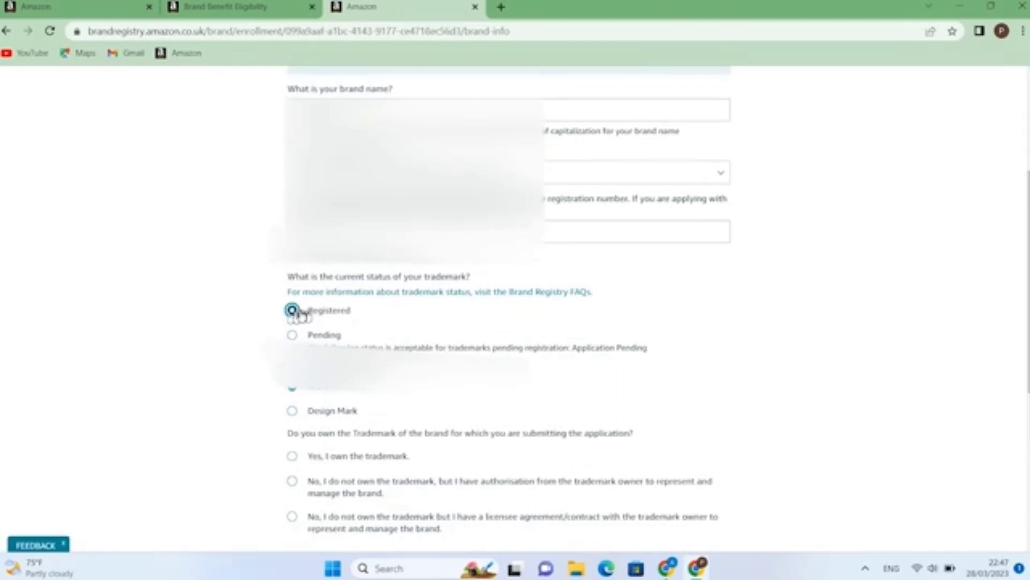
Answer the trademark ownership question with "Yes, I own the trademark"
{"action": "scroll", "coordinate": [311, 315], "scroll_direction": "down", "scroll_amount": 2}
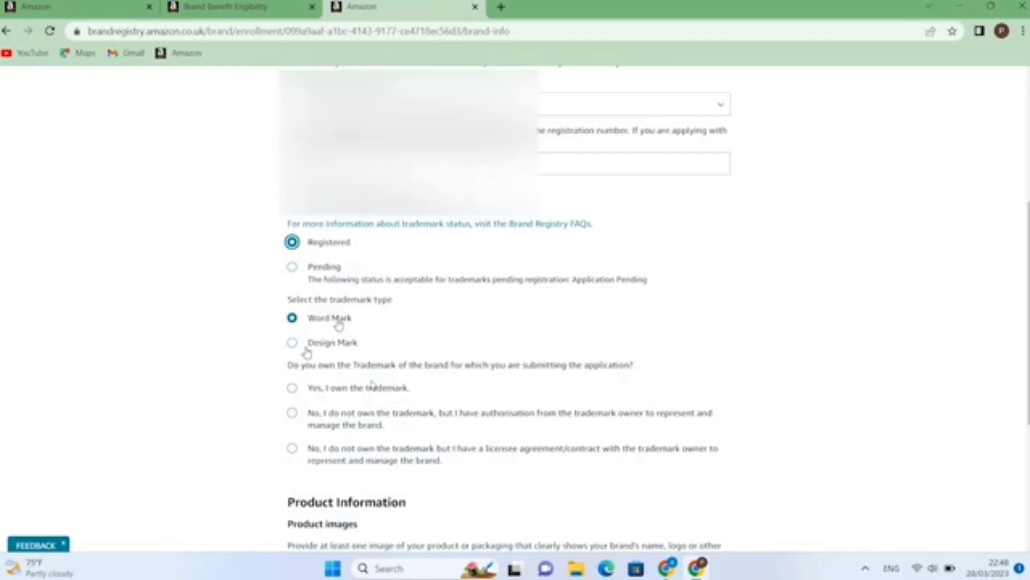
{"action": "mouse_move", "coordinate": [696, 568]}
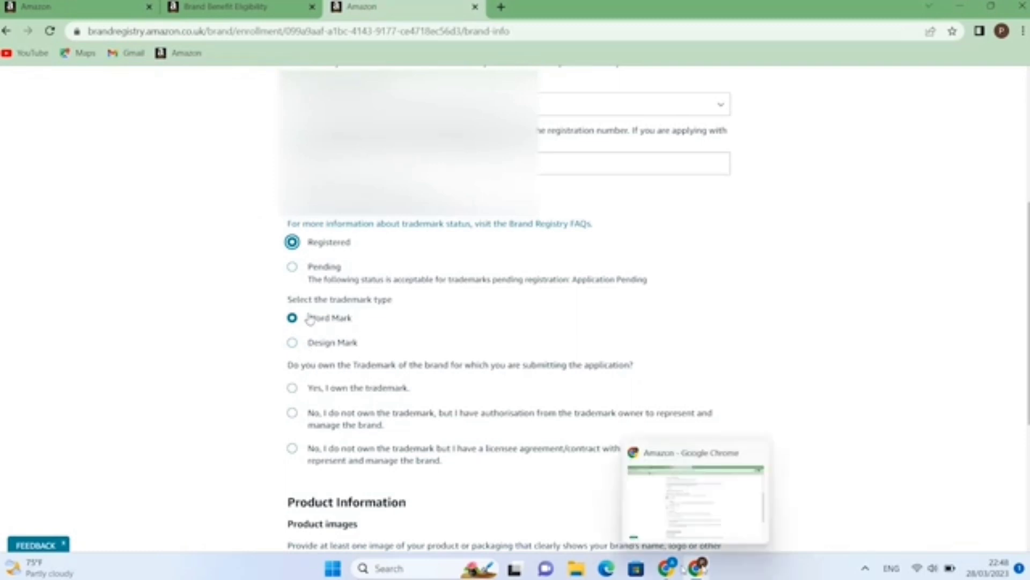
{"action": "scroll", "coordinate": [541, 311], "scroll_direction": "down", "scroll_amount": 1}
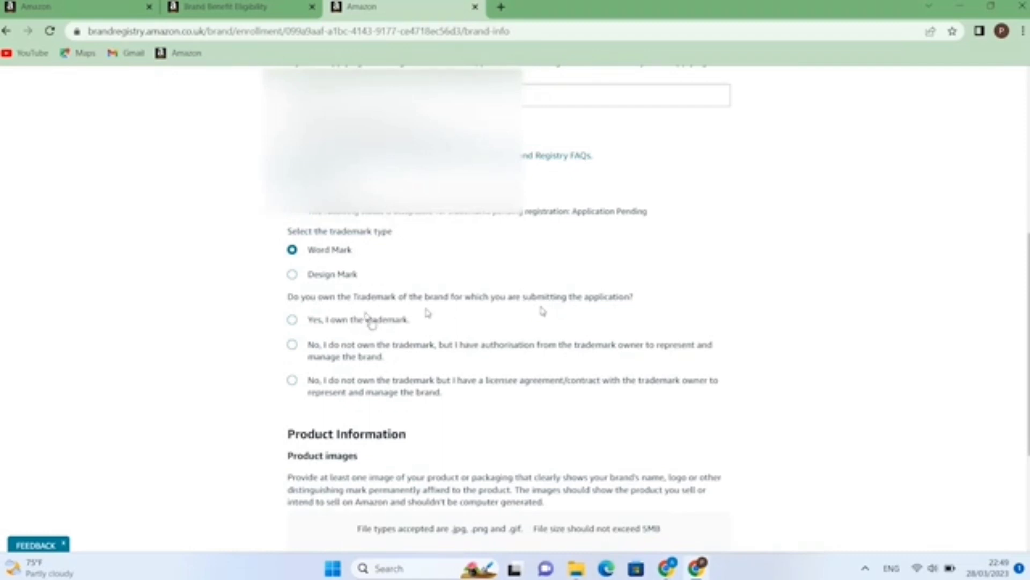
{"action": "left_click", "coordinate": [300, 324]}
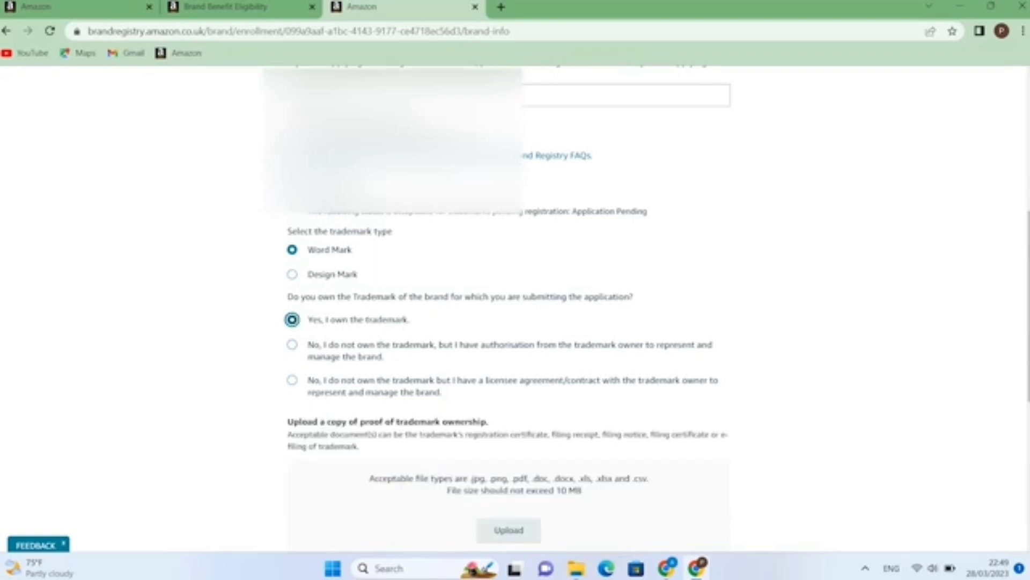
Upload NASEEM LOGO - UAE.pdf as the proof of trademark ownership
{"action": "scroll", "coordinate": [510, 420], "scroll_direction": "down", "scroll_amount": 1}
{"action": "scroll", "coordinate": [510, 420], "scroll_direction": "down", "scroll_amount": 2}
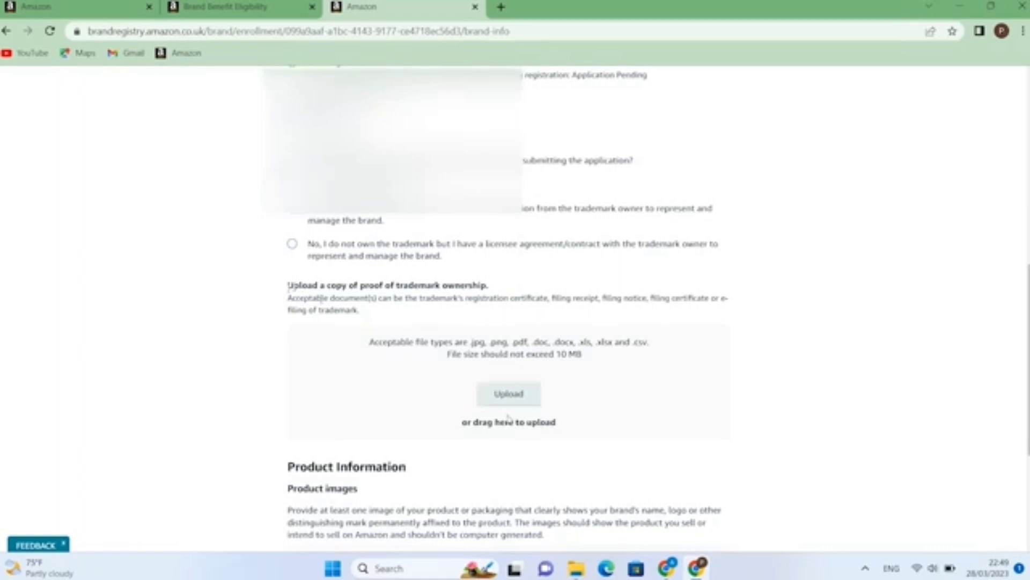
{"action": "left_click_drag", "start_coordinate": [287, 280], "coordinate": [451, 299]}
{"action": "left_click", "coordinate": [455, 290]}
{"action": "left_click", "coordinate": [457, 290]}
{"action": "left_click", "coordinate": [509, 393]}
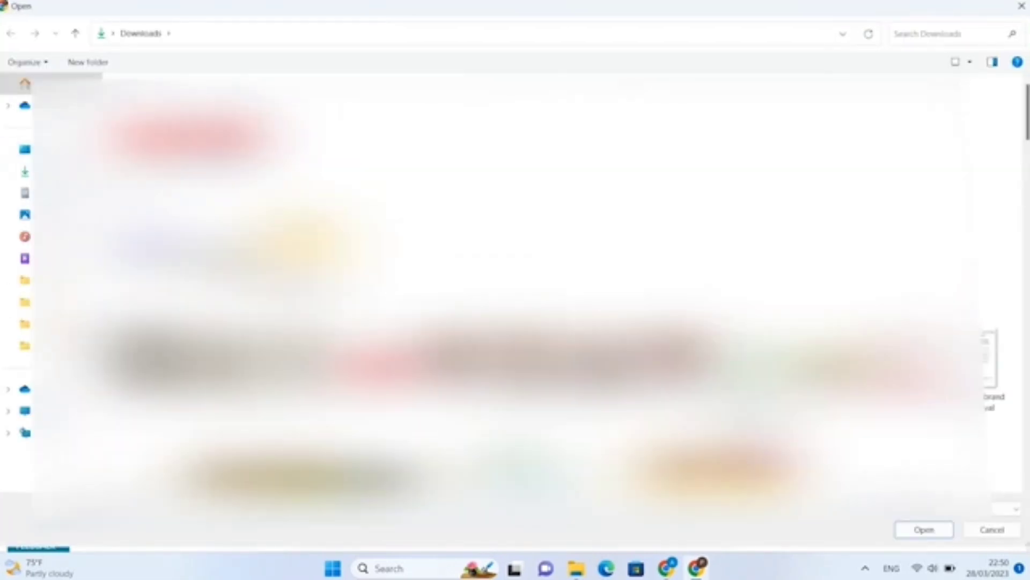
{"action": "double_click", "coordinate": [468, 330]}
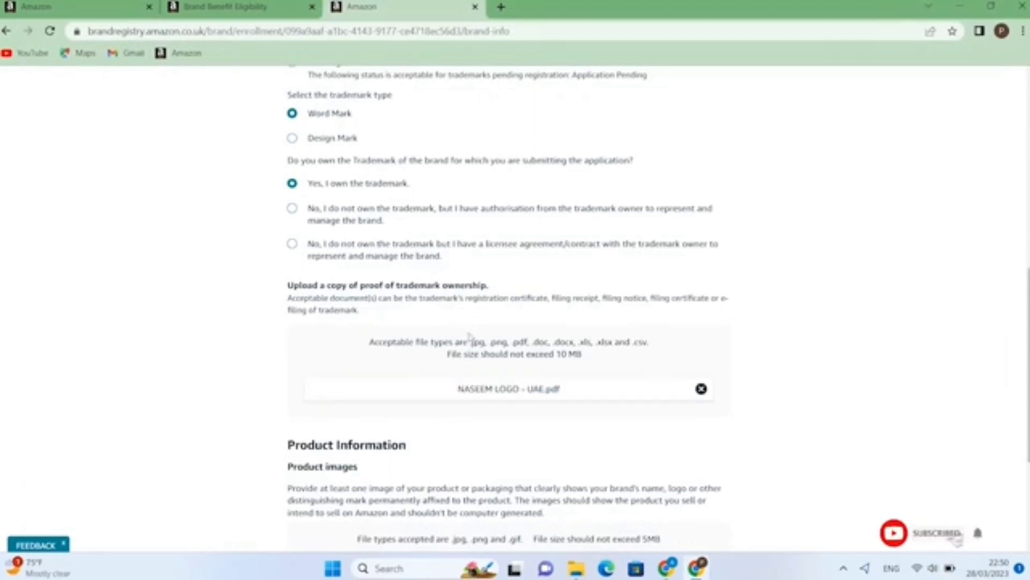
{"action": "scroll", "coordinate": [468, 337], "scroll_direction": "down", "scroll_amount": 4}
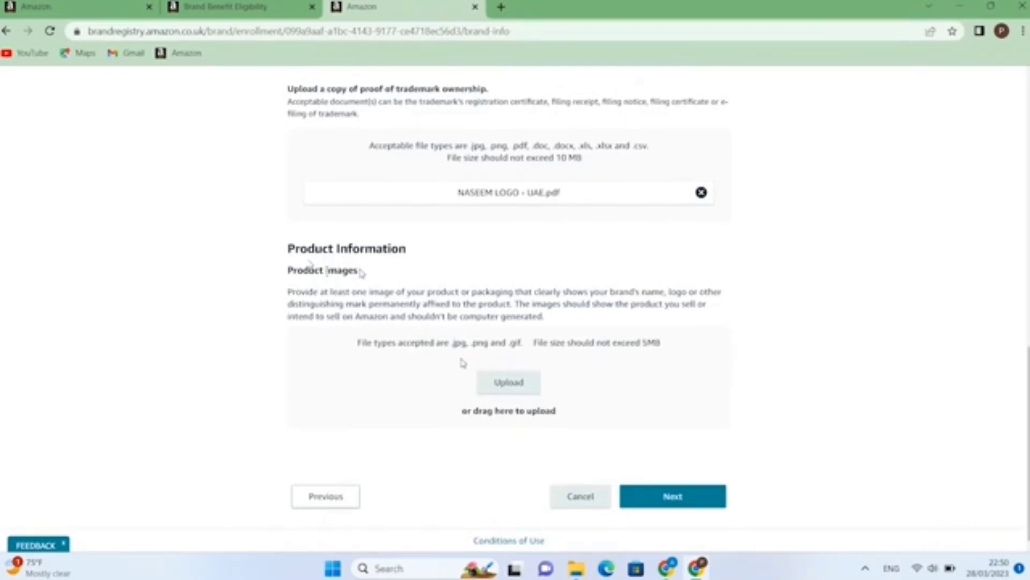
{"action": "key", "text": "shift+Left"}
{"action": "key", "text": "shift+Left"}
{"action": "key", "text": "shift+Left"}
{"action": "key", "text": "shift+Left"}
{"action": "key", "text": "shift+Left"}
{"action": "key", "text": "shift+Left"}
{"action": "key", "text": "shift+Left"}
{"action": "key", "text": "shift+Left"}
{"action": "key", "text": "shift+Left"}
{"action": "key", "text": "shift+Left"}
{"action": "key", "text": "shift+Left"}
{"action": "key", "text": "shift+Left"}
{"action": "key", "text": "shift+Left"}
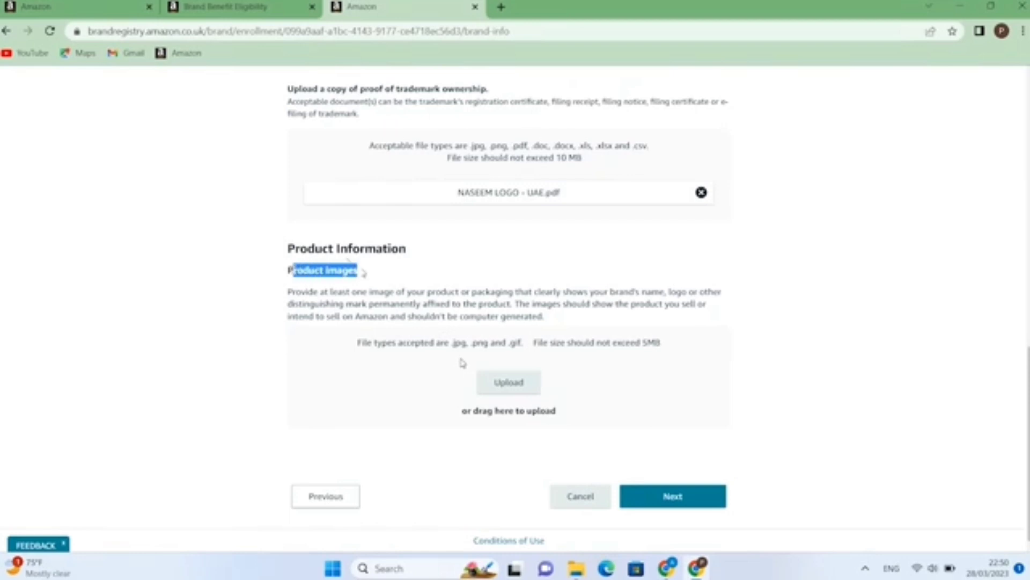
{"action": "key", "text": "Left"}
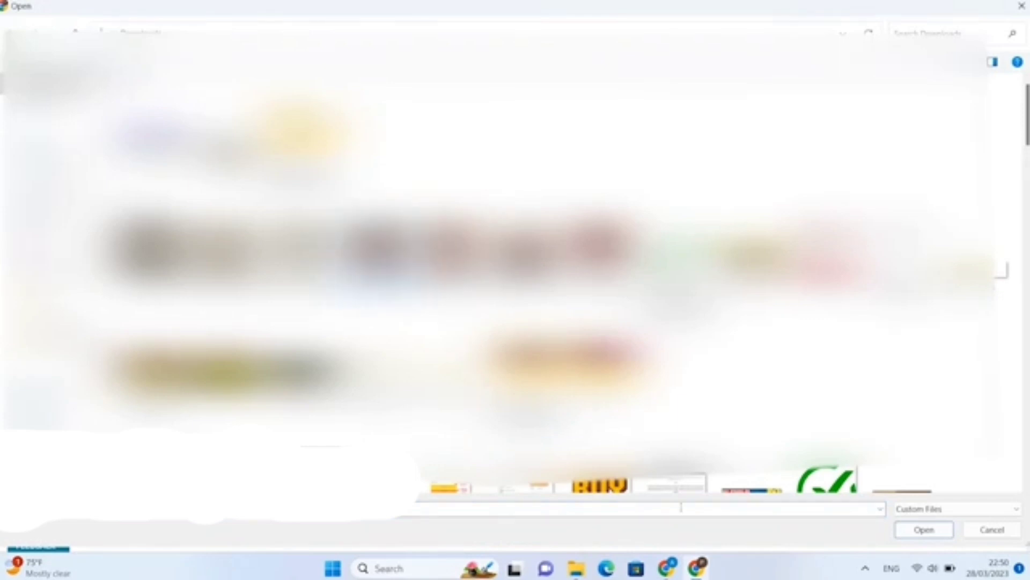
Upload product images for the brand under Product Information
{"action": "left_click", "coordinate": [895, 530]}
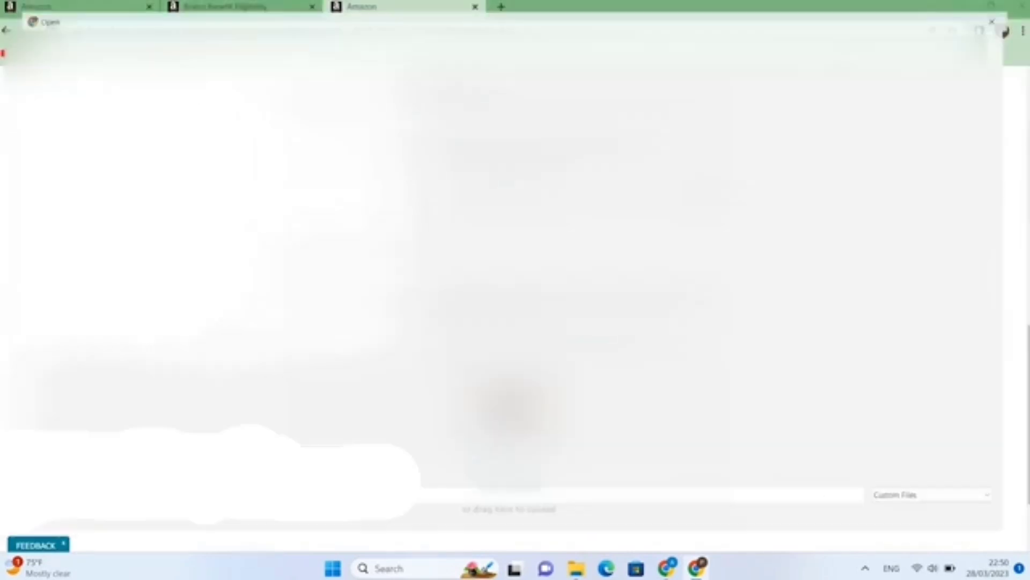
{"action": "key", "text": "Escape"}
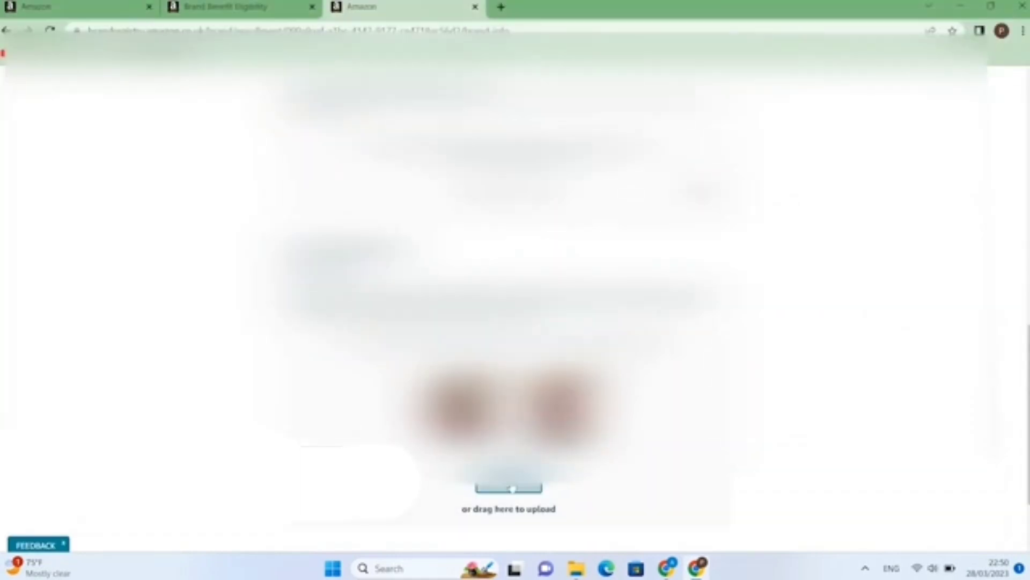